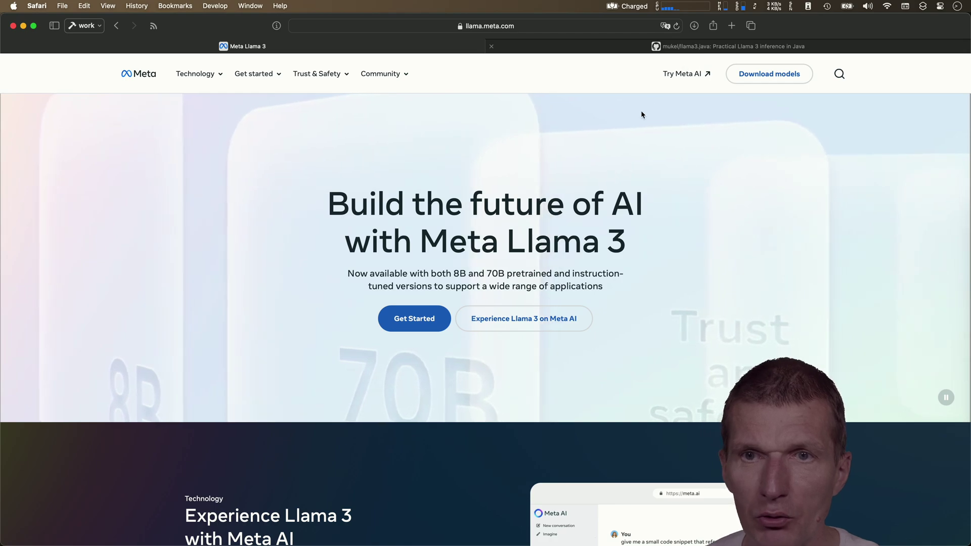
Switch from the Meta Llama 3 site to the llama3.java GitHub repository tab
{"action": "key", "text": "ctrl+Tab"}
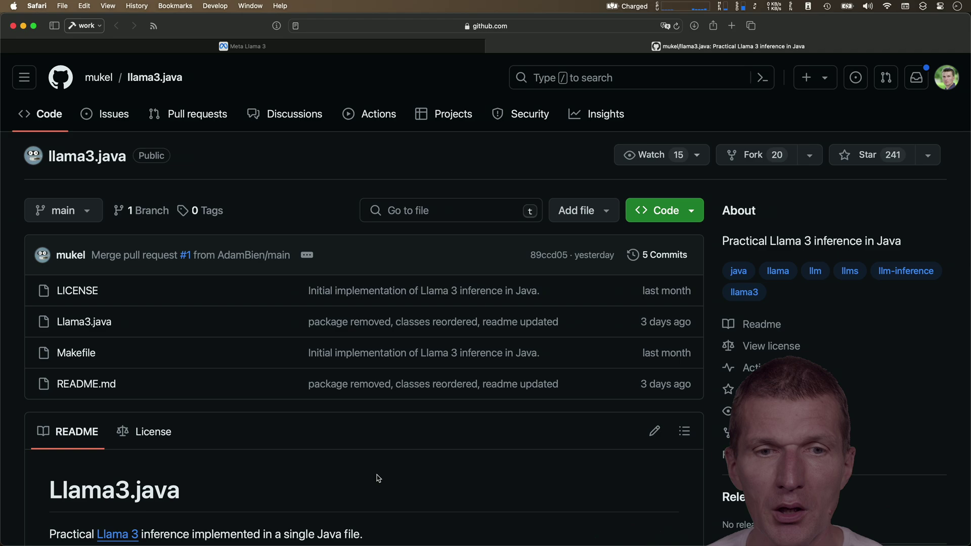
{"action": "scroll", "coordinate": [376, 477], "scroll_direction": "down", "scroll_amount": 8}
{"action": "scroll", "coordinate": [384, 481], "scroll_direction": "down", "scroll_amount": 1}
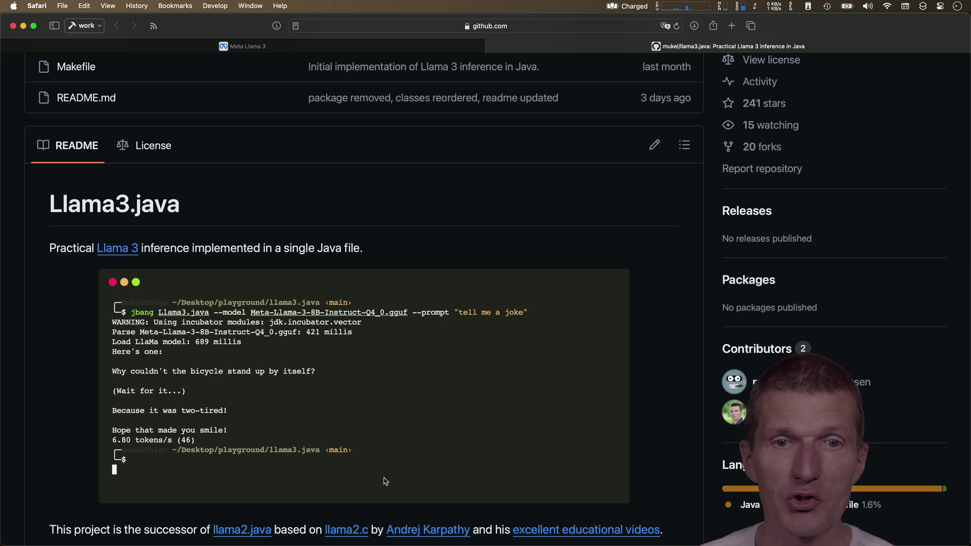
{"action": "scroll", "coordinate": [385, 481], "scroll_direction": "down", "scroll_amount": 2}
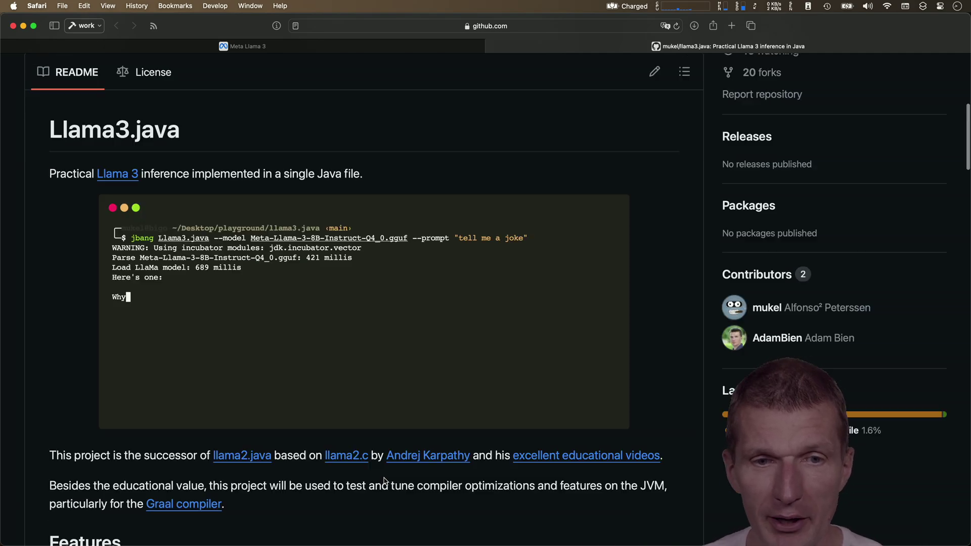
{"action": "scroll", "coordinate": [385, 481], "scroll_direction": "down", "scroll_amount": 2}
{"action": "scroll", "coordinate": [384, 480], "scroll_direction": "down", "scroll_amount": 2}
{"action": "scroll", "coordinate": [385, 482], "scroll_direction": "down", "scroll_amount": 3}
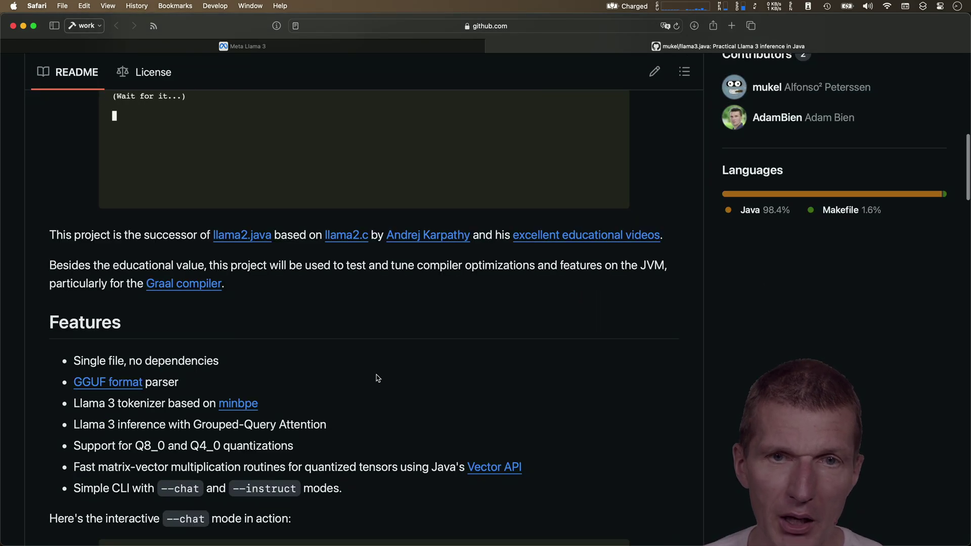
{"action": "scroll", "coordinate": [376, 377], "scroll_direction": "down", "scroll_amount": 3}
{"action": "scroll", "coordinate": [376, 377], "scroll_direction": "down", "scroll_amount": 2}
{"action": "scroll", "coordinate": [377, 377], "scroll_direction": "down", "scroll_amount": 5}
{"action": "scroll", "coordinate": [377, 377], "scroll_direction": "down", "scroll_amount": 3}
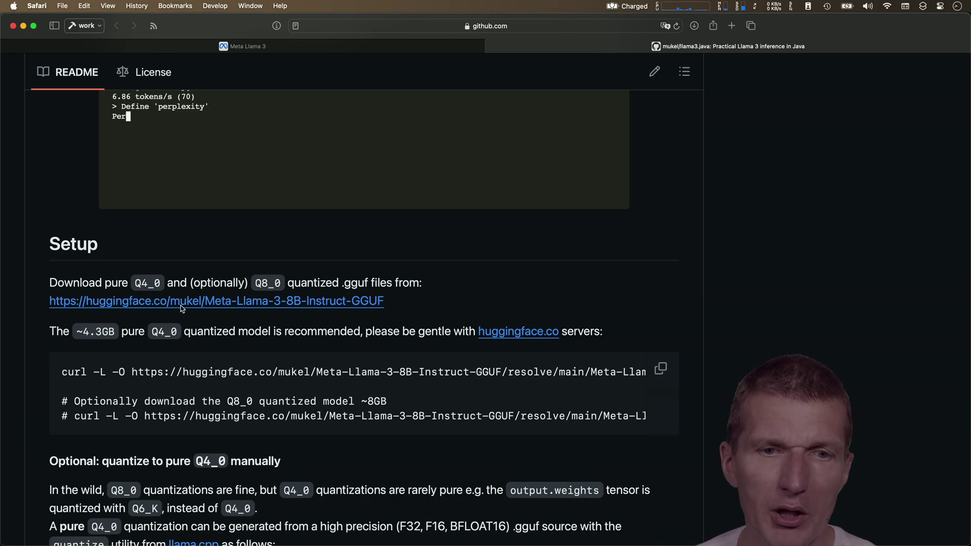
{"action": "scroll", "coordinate": [181, 308], "scroll_direction": "down", "scroll_amount": 4}
{"action": "scroll", "coordinate": [182, 308], "scroll_direction": "down", "scroll_amount": 2}
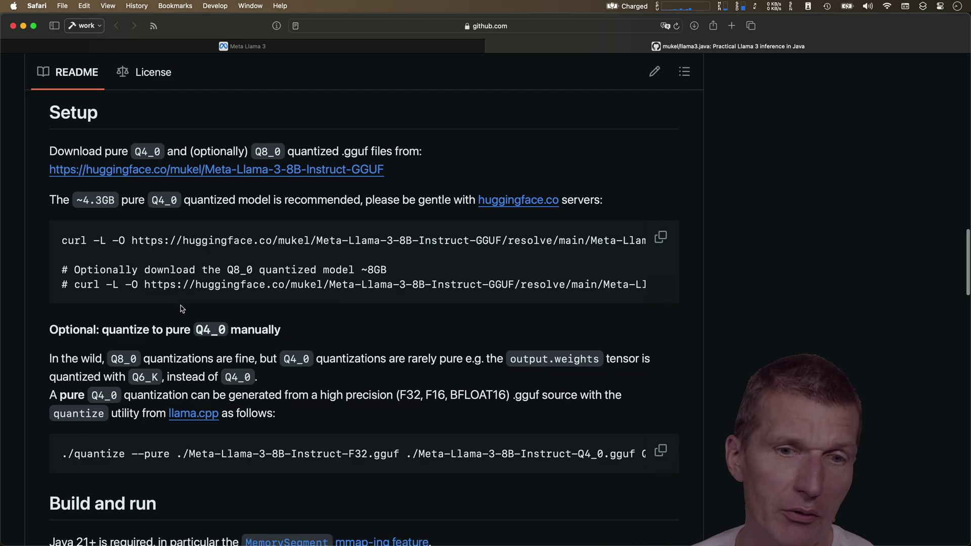
{"action": "scroll", "coordinate": [182, 308], "scroll_direction": "down", "scroll_amount": 1}
{"action": "scroll", "coordinate": [182, 308], "scroll_direction": "down", "scroll_amount": 3}
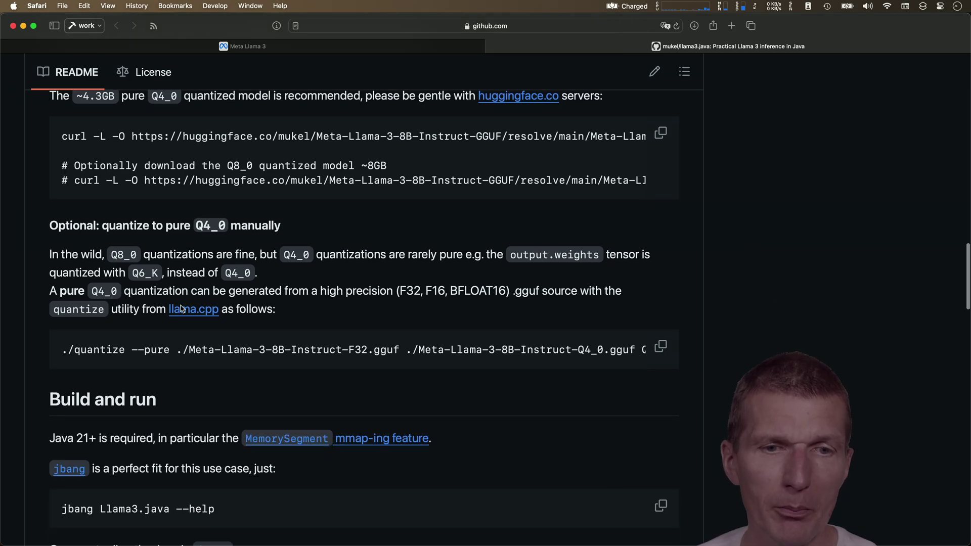
{"action": "scroll", "coordinate": [181, 308], "scroll_direction": "down", "scroll_amount": 5}
{"action": "scroll", "coordinate": [148, 378], "scroll_direction": "down", "scroll_amount": 2}
{"action": "scroll", "coordinate": [149, 378], "scroll_direction": "down", "scroll_amount": 1}
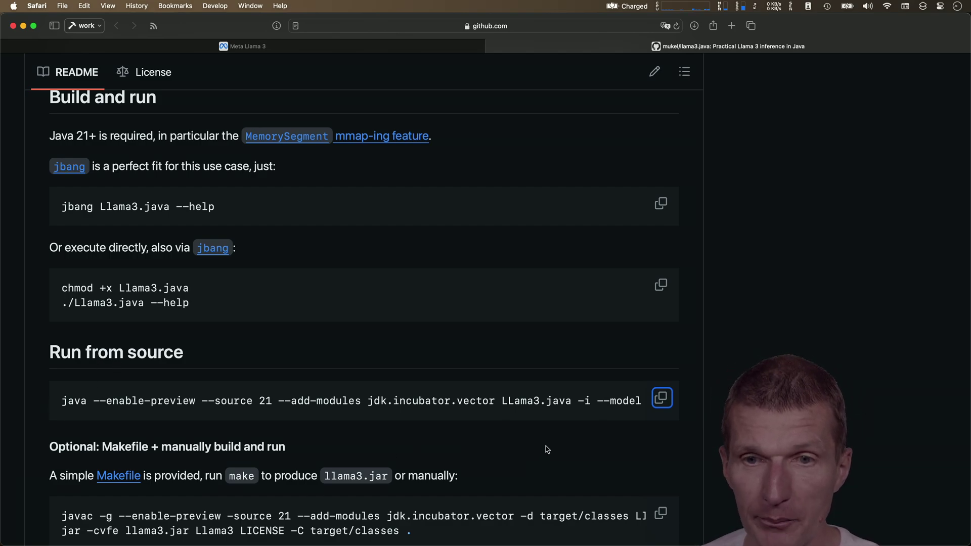
Copy the README's run-from-source java command and return to VS Code
{"action": "left_click", "coordinate": [661, 400]}
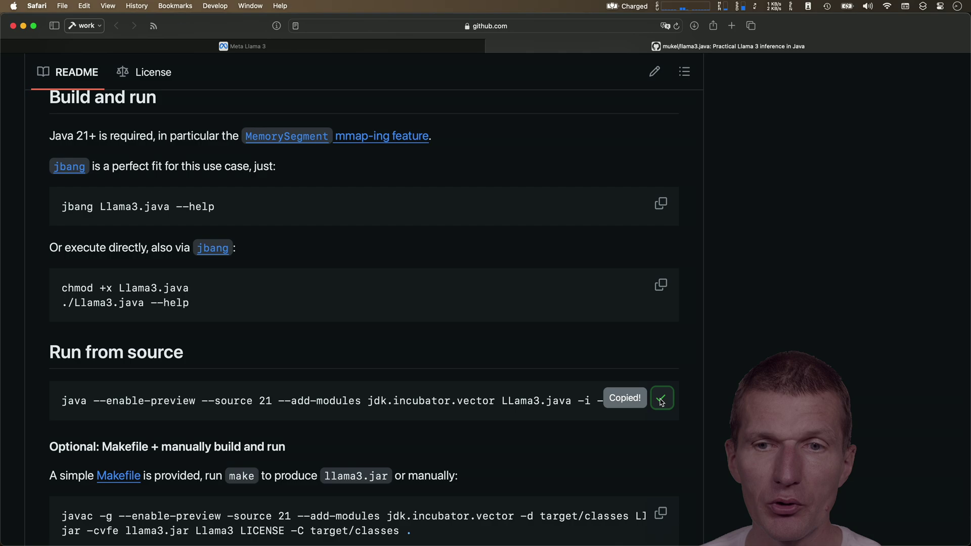
{"action": "key", "text": "super+Tab"}
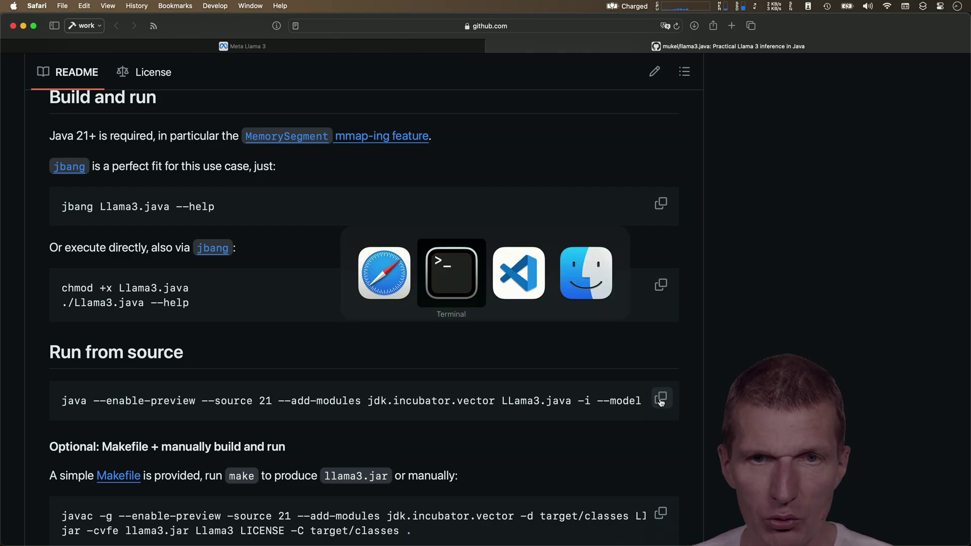
Paste the java command using Meta-Llama-3-8B-Instruct-Q4_0.gguf at the terminal prompt
{"action": "key", "text": "super+Tab"}
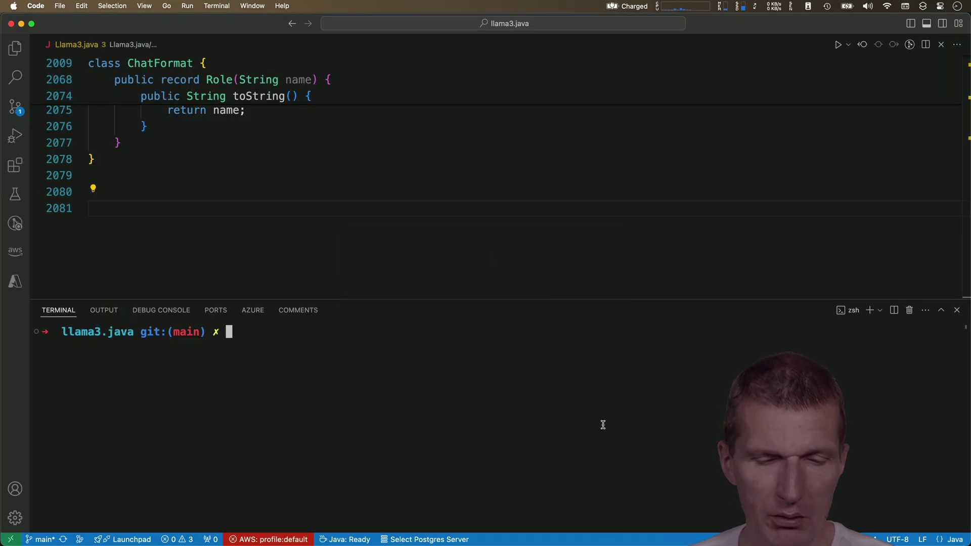
{"action": "key", "text": "super+v"}
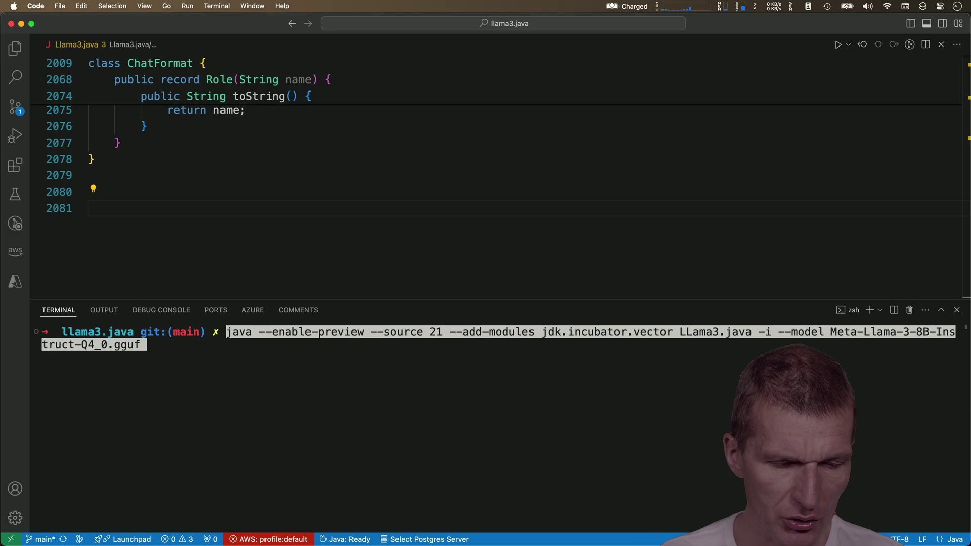
Cancel the pasted command and run git status, showing the Q4_0 model untracked
{"action": "key", "text": "Return"}
{"action": "type", "text": "git sta"}
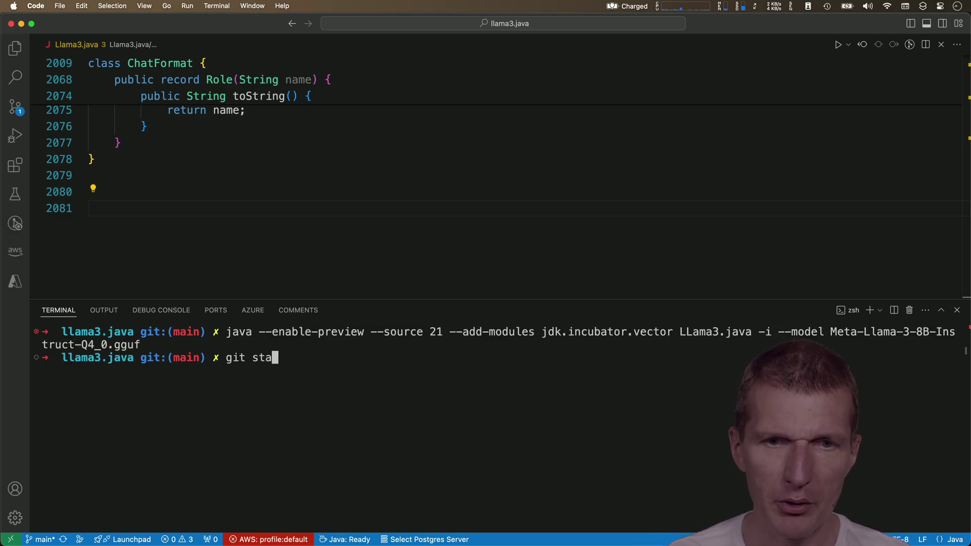
{"action": "type", "text": "tus"}
{"action": "key", "text": "Return"}
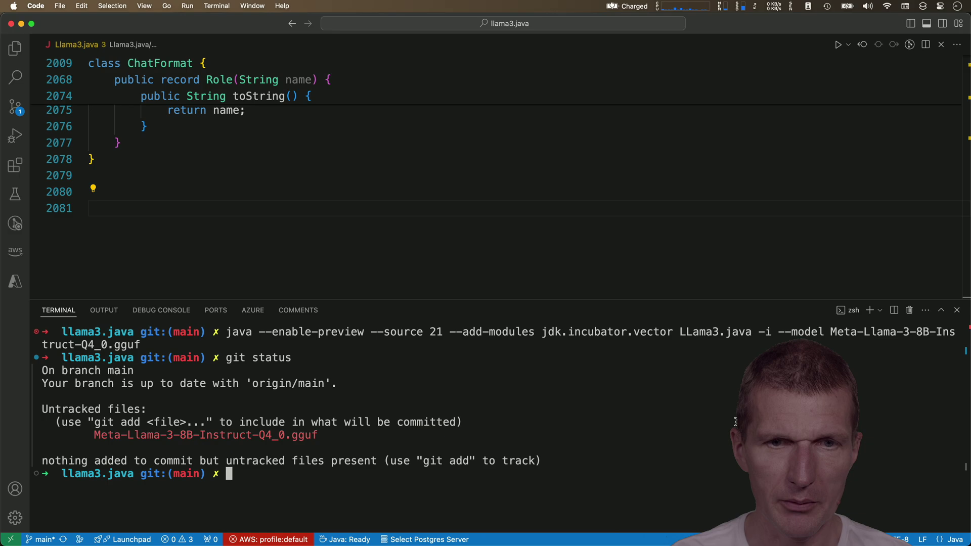
Clear the terminal, launch Llama3.java with the Q4_0 model, and ask 'Why Java is great?'
{"action": "key", "text": "ctrl+l"}
{"action": "key", "text": "super+v"}
{"action": "key", "text": "Return"}
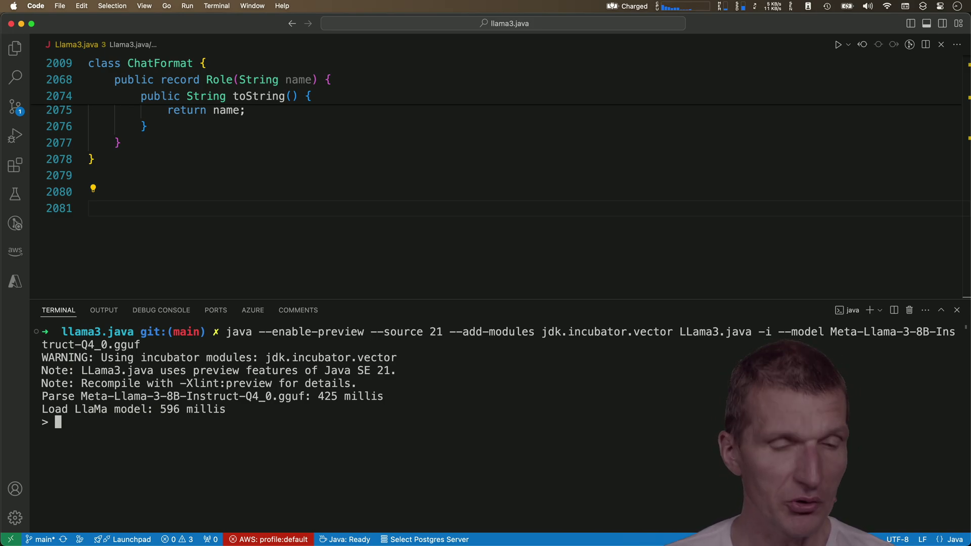
{"action": "type", "text": "Why Java is g"}
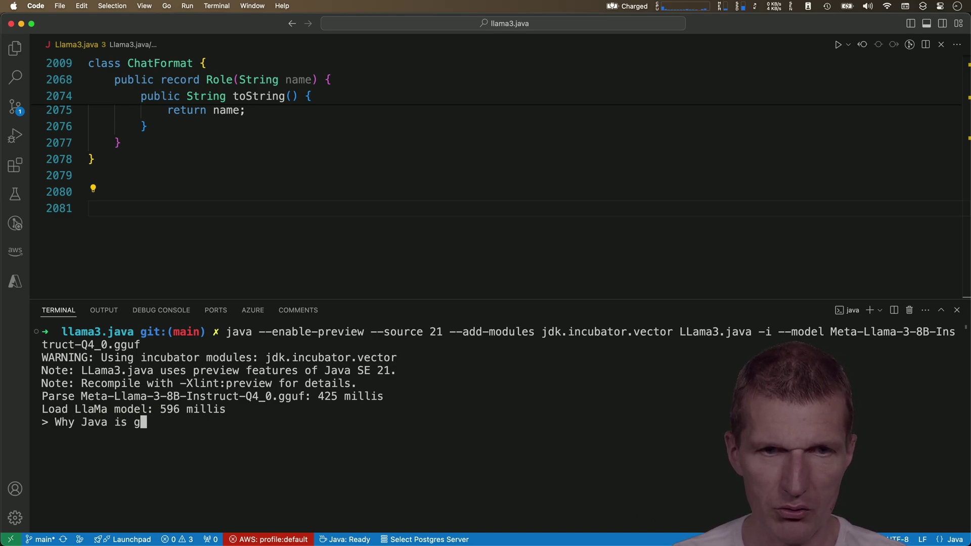
{"action": "type", "text": "reat?"}
{"action": "key", "text": "Return"}
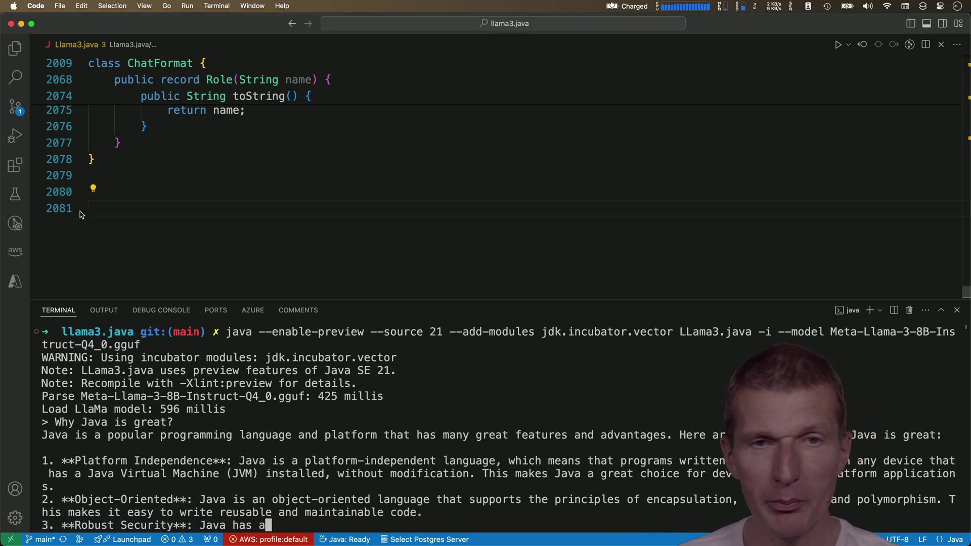
{"action": "scroll", "coordinate": [141, 235], "scroll_direction": "up", "scroll_amount": 10}
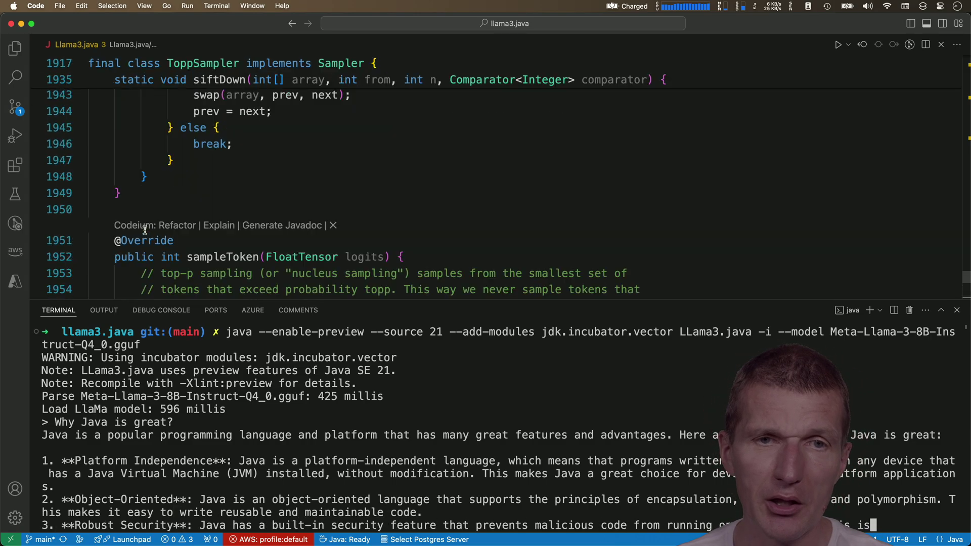
{"action": "scroll", "coordinate": [141, 236], "scroll_direction": "up", "scroll_amount": 10}
{"action": "scroll", "coordinate": [140, 235], "scroll_direction": "up", "scroll_amount": 10}
{"action": "scroll", "coordinate": [145, 231], "scroll_direction": "up", "scroll_amount": 10}
{"action": "scroll", "coordinate": [144, 230], "scroll_direction": "up", "scroll_amount": 10}
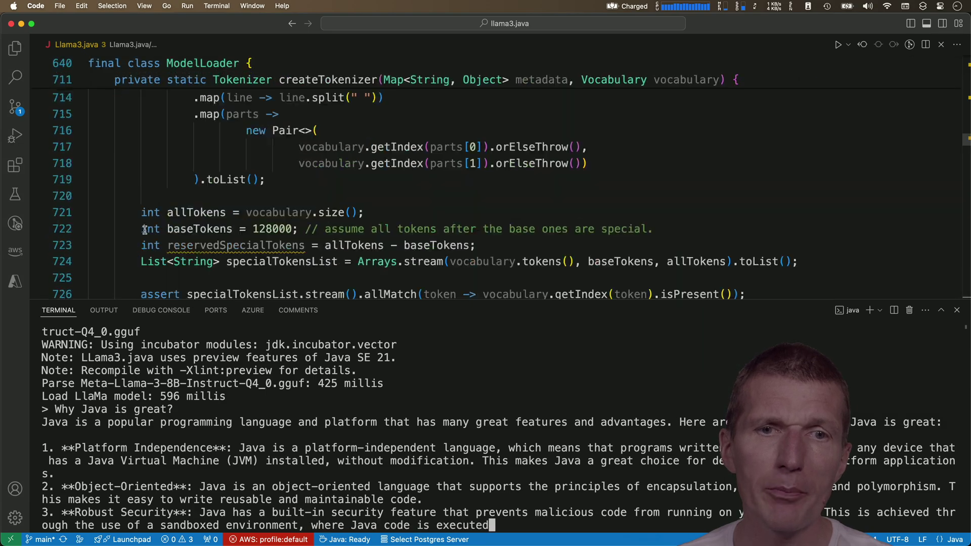
{"action": "scroll", "coordinate": [144, 230], "scroll_direction": "up", "scroll_amount": 10}
{"action": "scroll", "coordinate": [144, 230], "scroll_direction": "up", "scroll_amount": 10}
{"action": "scroll", "coordinate": [144, 230], "scroll_direction": "up", "scroll_amount": 10}
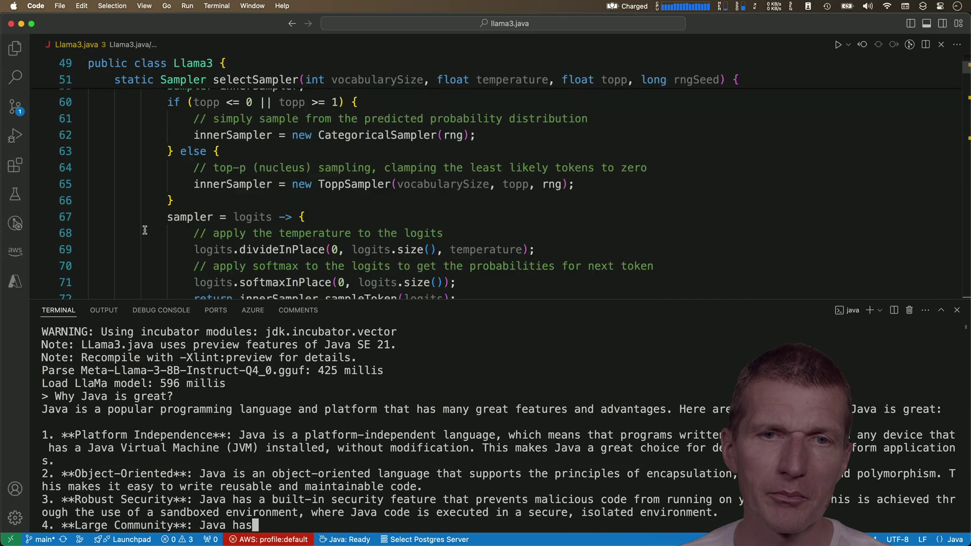
{"action": "scroll", "coordinate": [144, 230], "scroll_direction": "up", "scroll_amount": 10}
{"action": "scroll", "coordinate": [144, 230], "scroll_direction": "down", "scroll_amount": 5}
{"action": "scroll", "coordinate": [144, 230], "scroll_direction": "down", "scroll_amount": 5}
{"action": "scroll", "coordinate": [144, 231], "scroll_direction": "down", "scroll_amount": 2}
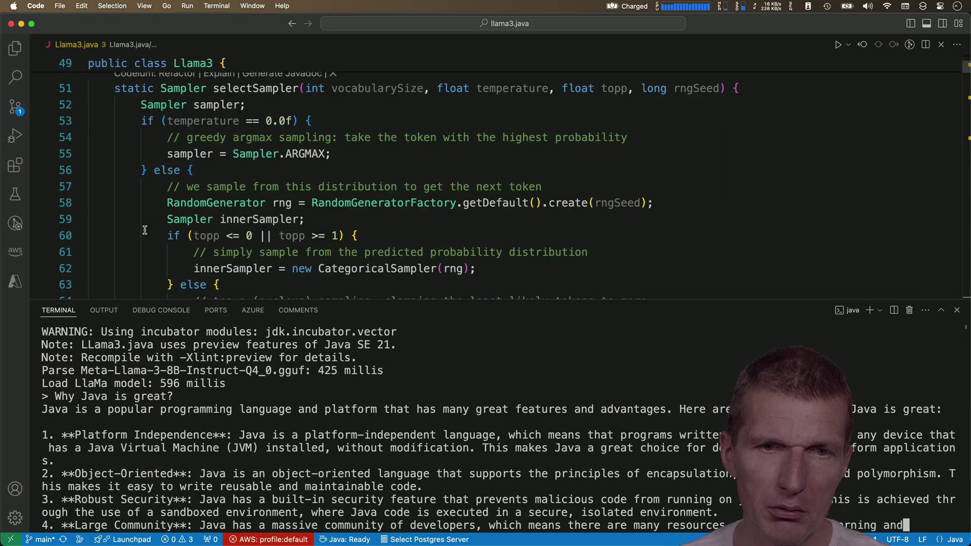
{"action": "scroll", "coordinate": [145, 229], "scroll_direction": "up", "scroll_amount": 3}
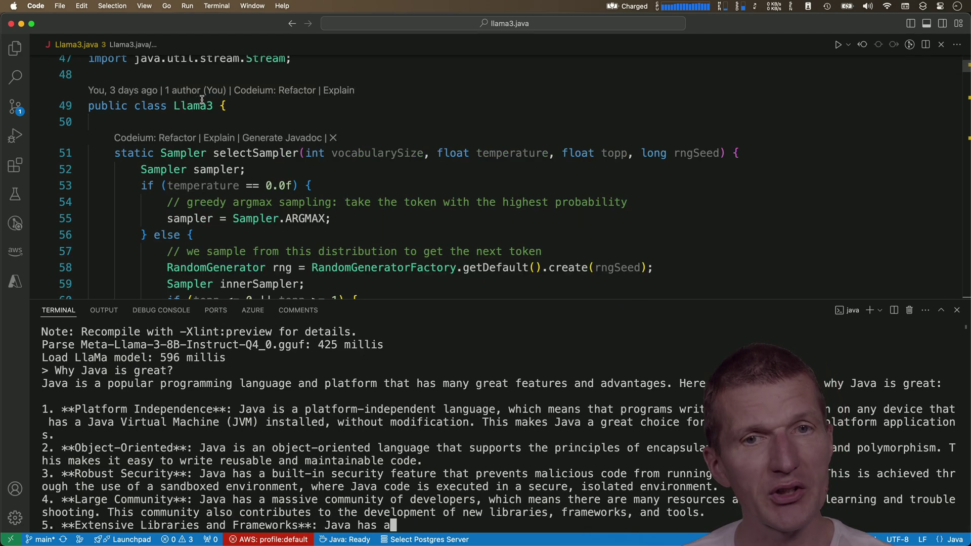
{"action": "scroll", "coordinate": [190, 137], "scroll_direction": "down", "scroll_amount": 5}
{"action": "scroll", "coordinate": [190, 137], "scroll_direction": "down", "scroll_amount": 5}
{"action": "scroll", "coordinate": [193, 137], "scroll_direction": "down", "scroll_amount": 3}
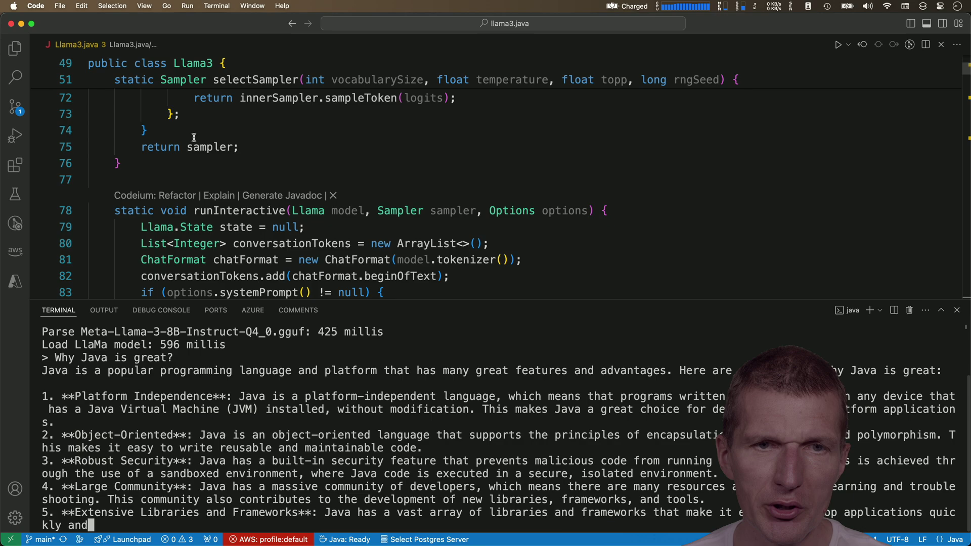
{"action": "scroll", "coordinate": [194, 137], "scroll_direction": "down", "scroll_amount": 4}
{"action": "scroll", "coordinate": [194, 138], "scroll_direction": "down", "scroll_amount": 2}
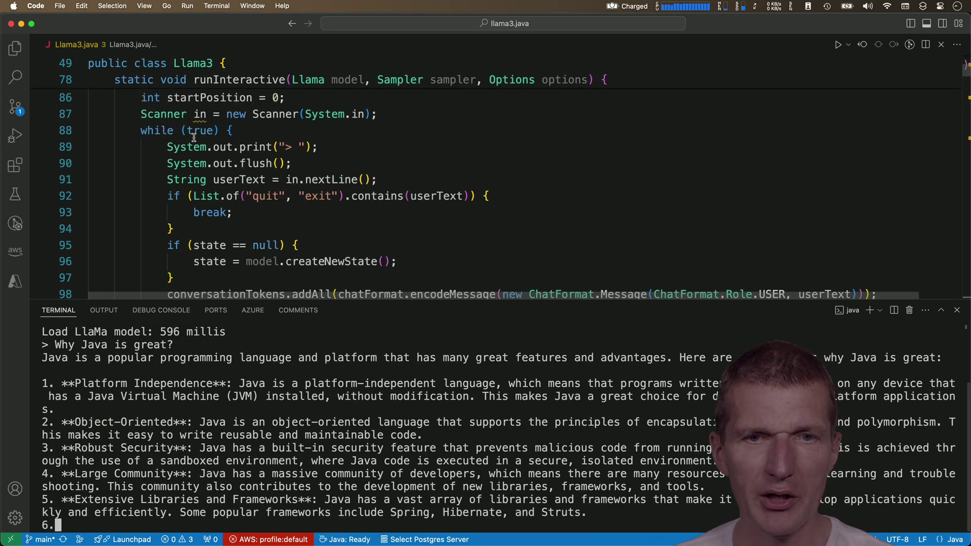
{"action": "scroll", "coordinate": [194, 137], "scroll_direction": "down", "scroll_amount": 3}
{"action": "scroll", "coordinate": [194, 137], "scroll_direction": "down", "scroll_amount": 3}
{"action": "scroll", "coordinate": [193, 138], "scroll_direction": "down", "scroll_amount": 5}
{"action": "scroll", "coordinate": [193, 138], "scroll_direction": "down", "scroll_amount": 4}
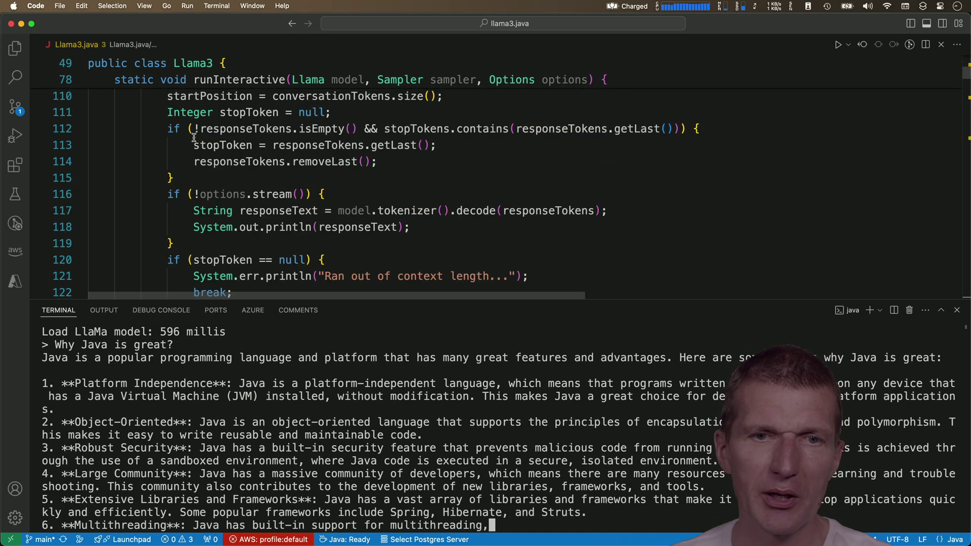
{"action": "scroll", "coordinate": [193, 138], "scroll_direction": "down", "scroll_amount": 5}
{"action": "scroll", "coordinate": [193, 137], "scroll_direction": "down", "scroll_amount": 2}
{"action": "scroll", "coordinate": [194, 137], "scroll_direction": "down", "scroll_amount": 4}
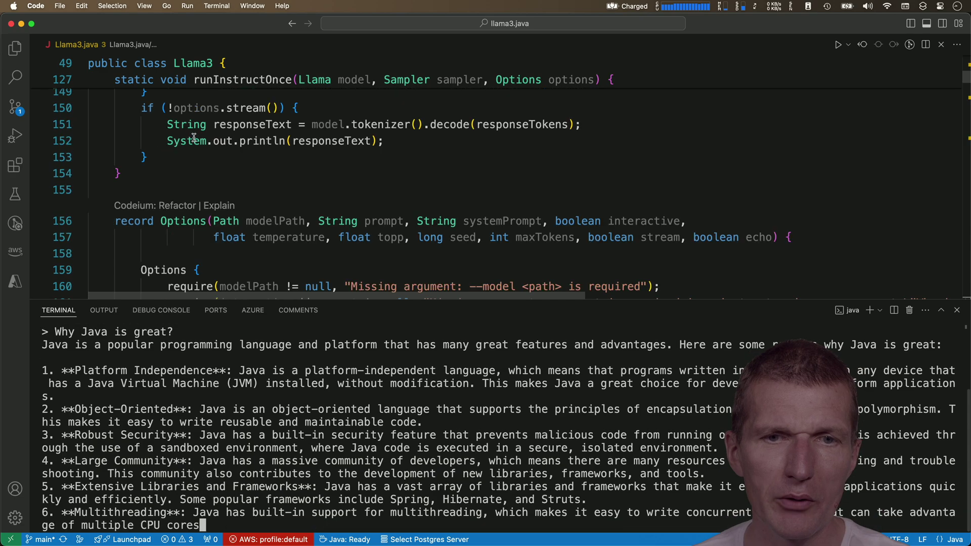
{"action": "scroll", "coordinate": [194, 137], "scroll_direction": "down", "scroll_amount": 5}
{"action": "scroll", "coordinate": [193, 138], "scroll_direction": "down", "scroll_amount": 3}
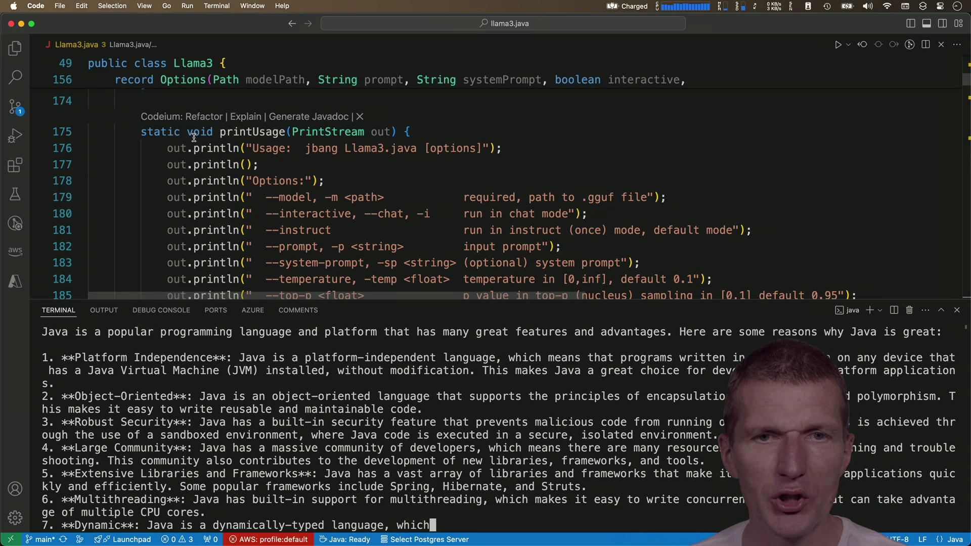
{"action": "scroll", "coordinate": [193, 137], "scroll_direction": "down", "scroll_amount": 2}
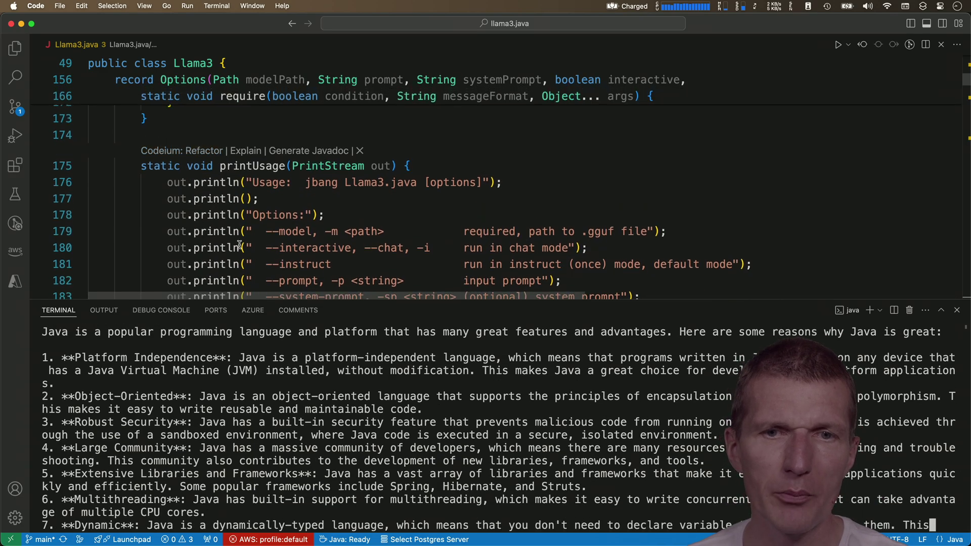